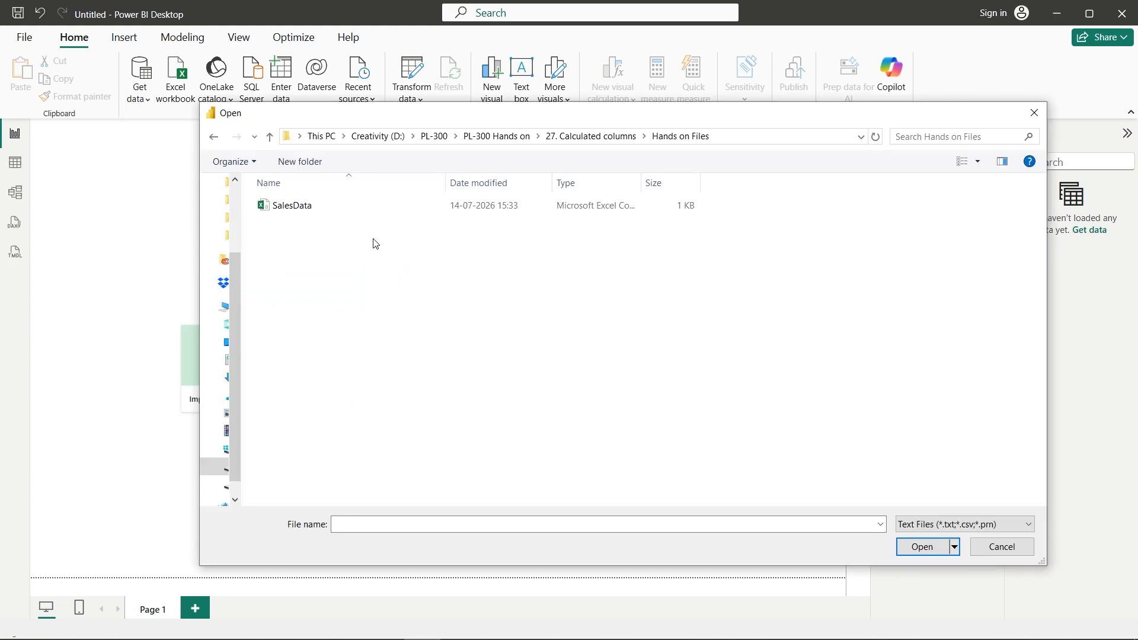
Load the SalesData CSV file from the Hands on Files folder into the report
{"action": "double_click", "coordinate": [304, 212]}
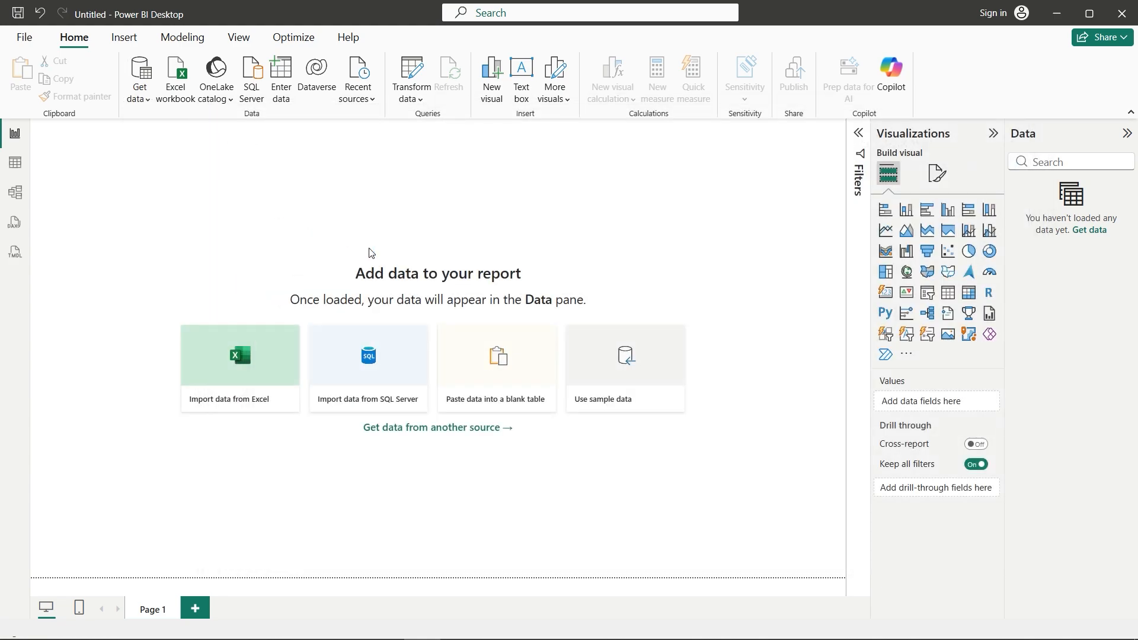
{"action": "left_click", "coordinate": [691, 533]}
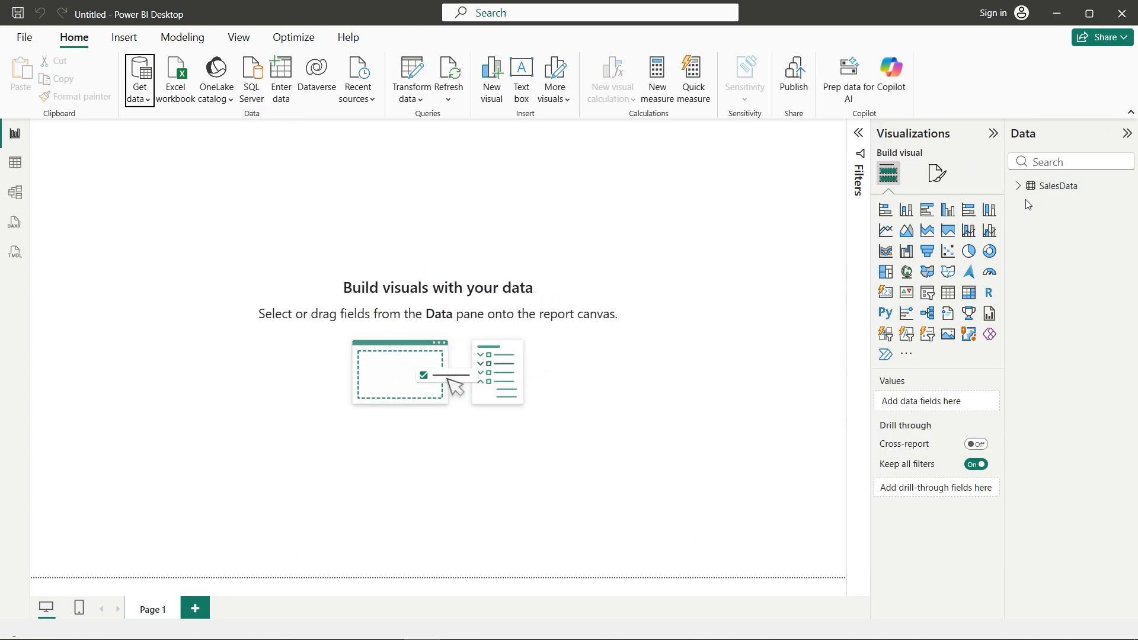
Add a calculated column to the SalesData table with the formula Profit = SalesData[Revenue] - SalesData[Cost]
{"action": "left_click", "coordinate": [184, 39]}
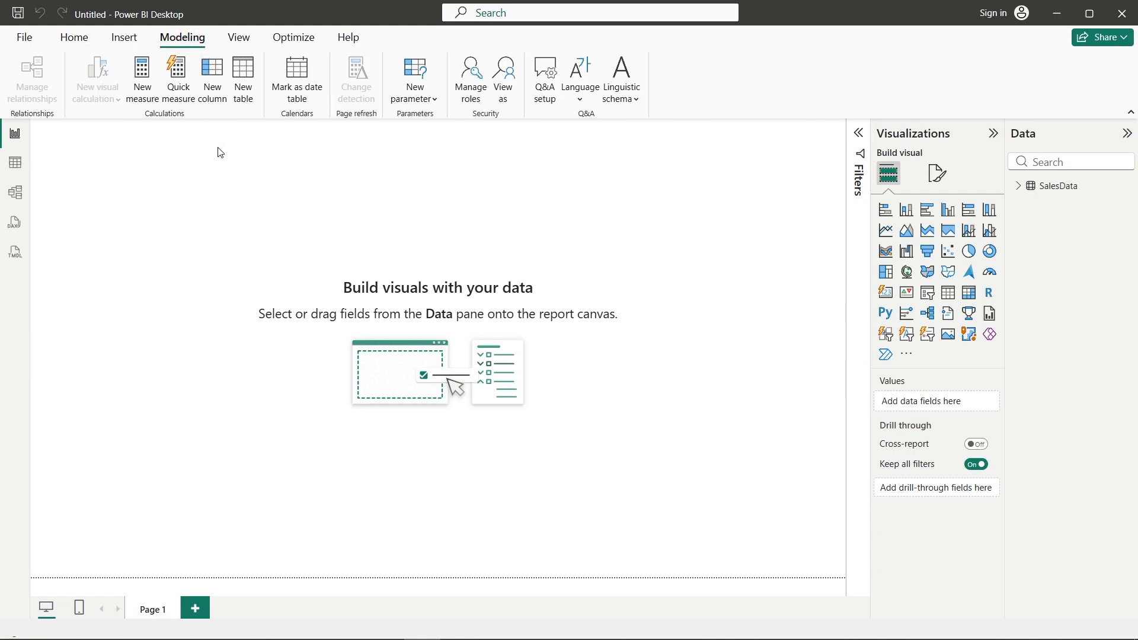
{"action": "left_click", "coordinate": [217, 105]}
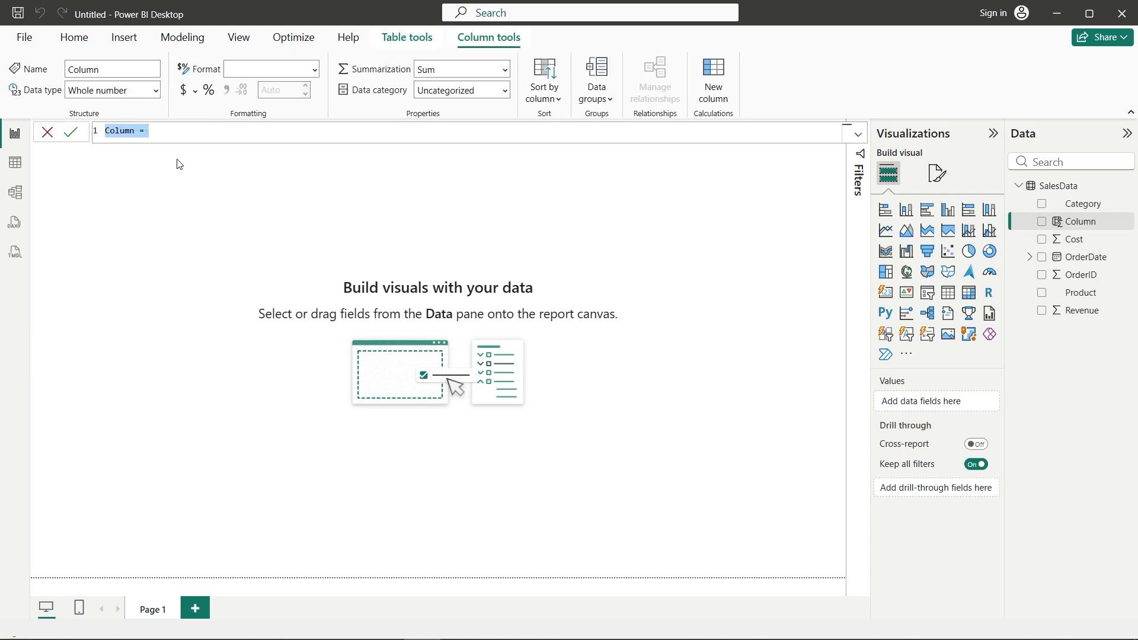
{"action": "type", "text": "Profit = SalesData[Revenue] - SalesData[Cost]"}
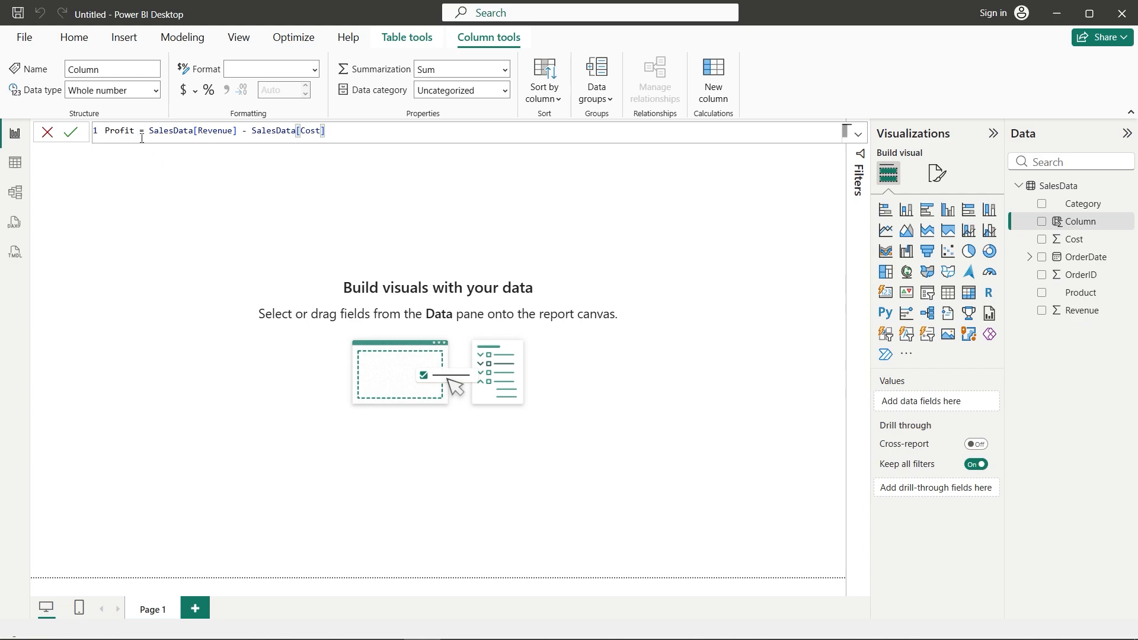
{"action": "left_click", "coordinate": [73, 133]}
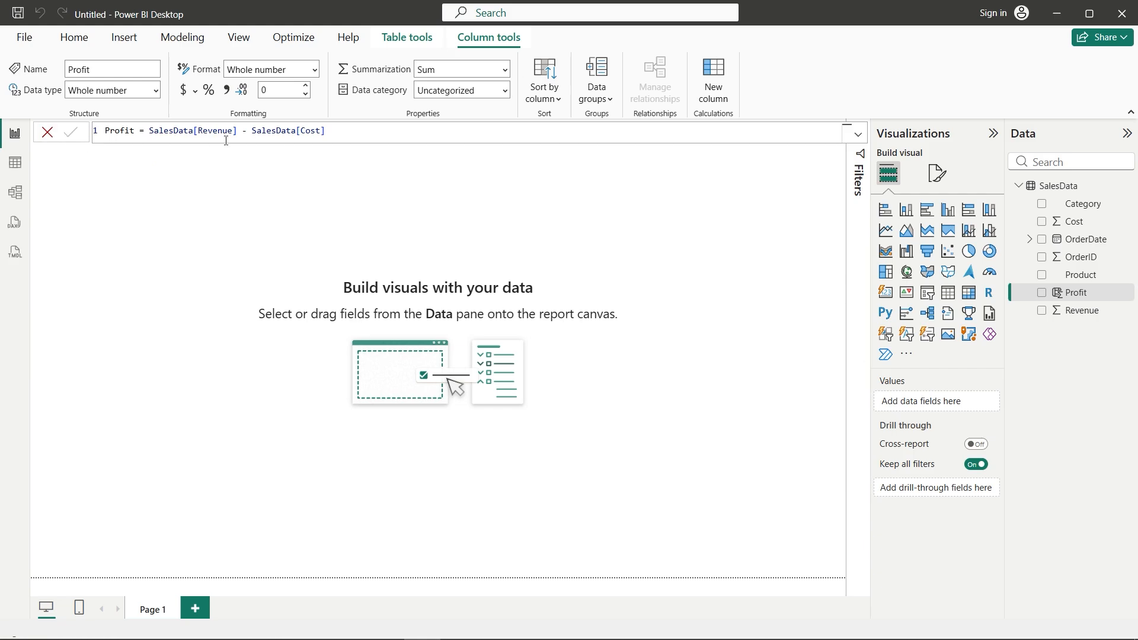
Replace the Profit column's formula with SalesCategory = IF(SalesData[Revenue] > 500, "High Value", "Low Value")
{"action": "left_click", "coordinate": [341, 132]}
{"action": "key", "text": "ctrl+a"}
{"action": "type", "text": "SalesCategory = IF(SalesData[Revenue] > 500, \"High Value\", \"Low Value\")"}
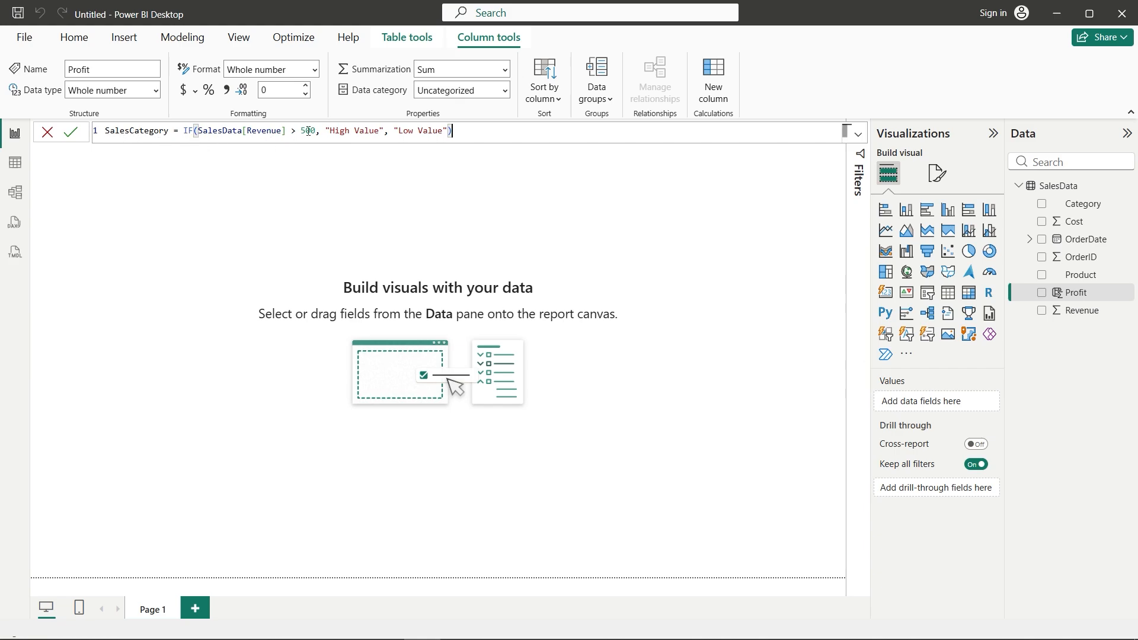
{"action": "left_click", "coordinate": [71, 133]}
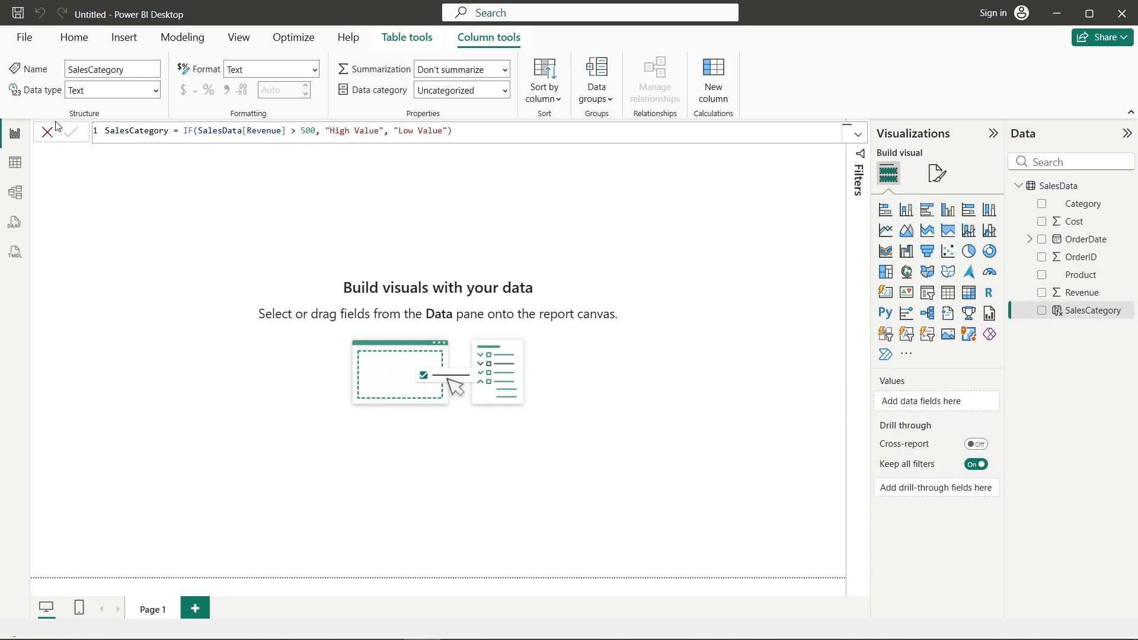
{"action": "left_click", "coordinate": [84, 44]}
{"action": "left_click", "coordinate": [532, 141]}
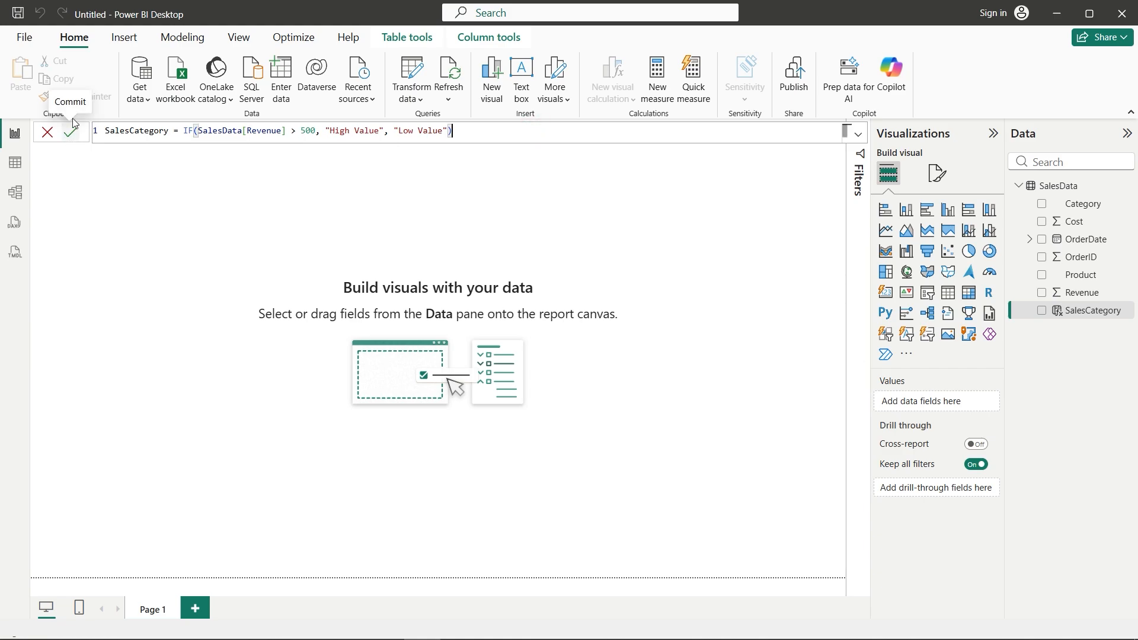
{"action": "left_click", "coordinate": [76, 133]}
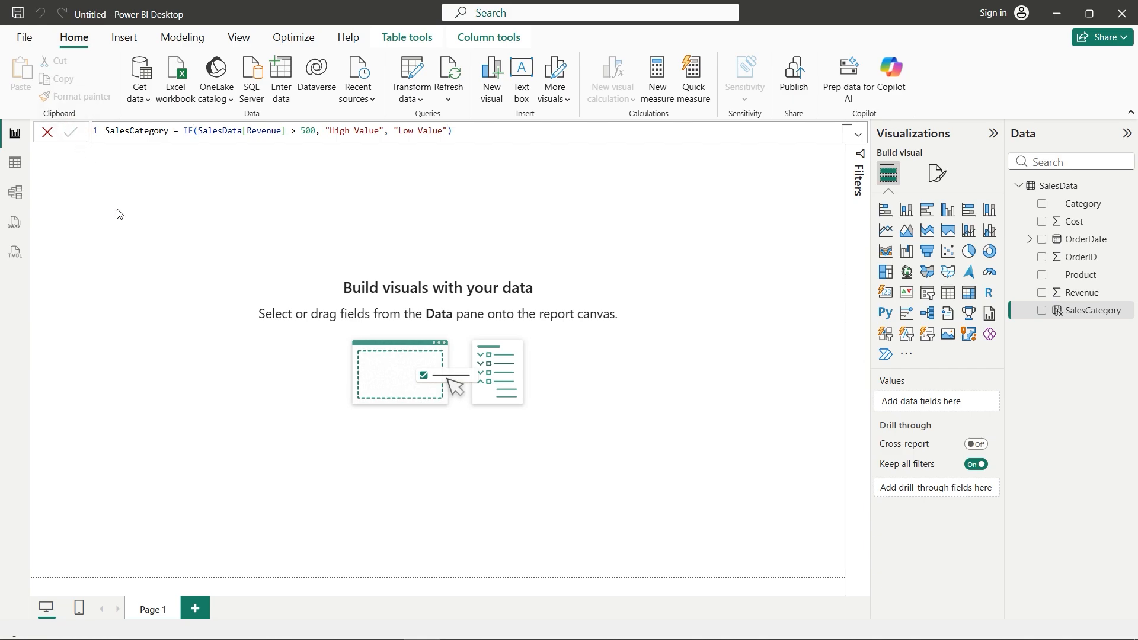
Recreate the profit calculation as a separate new SalesData column: Profit = SalesData[Revenue] - SalesData[Cost]
{"action": "left_click", "coordinate": [1063, 293]}
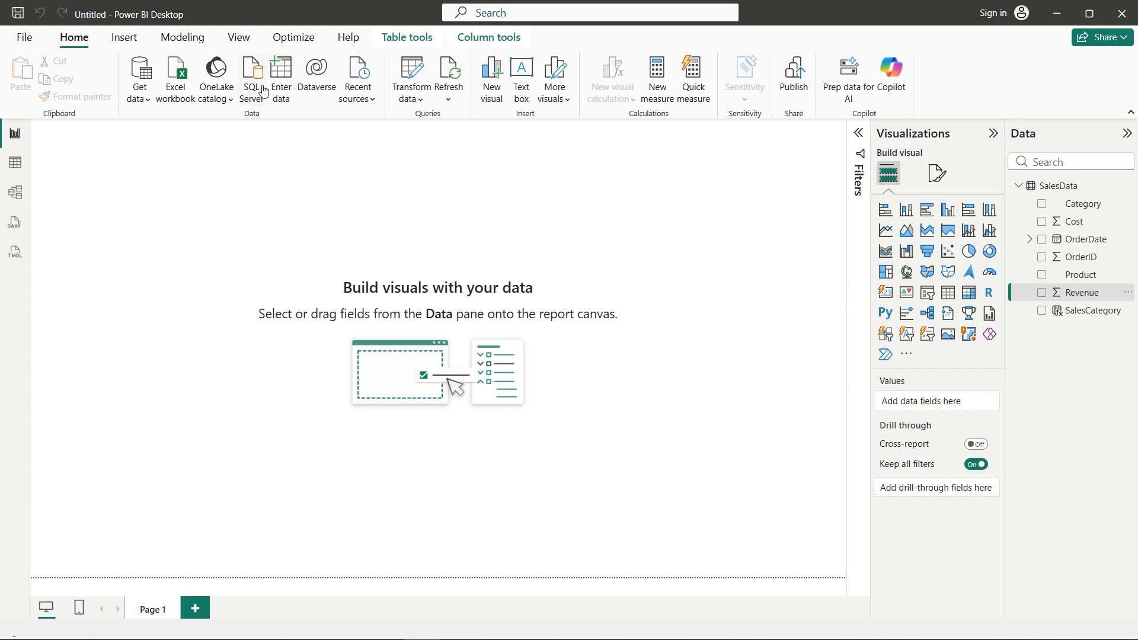
{"action": "left_click", "coordinate": [182, 37]}
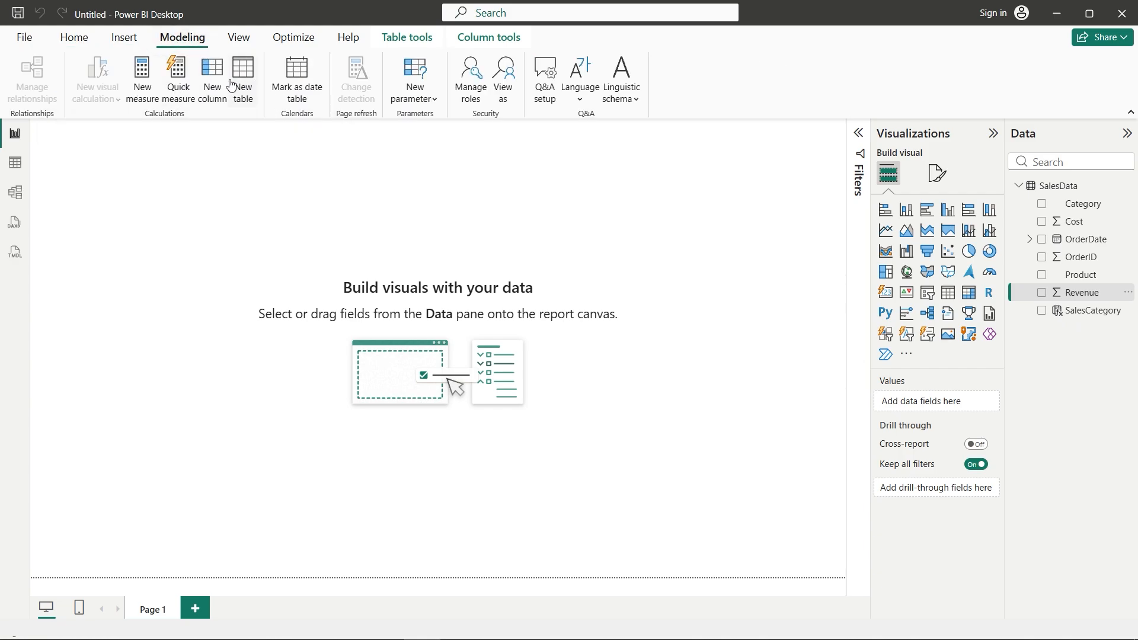
{"action": "left_click", "coordinate": [217, 94]}
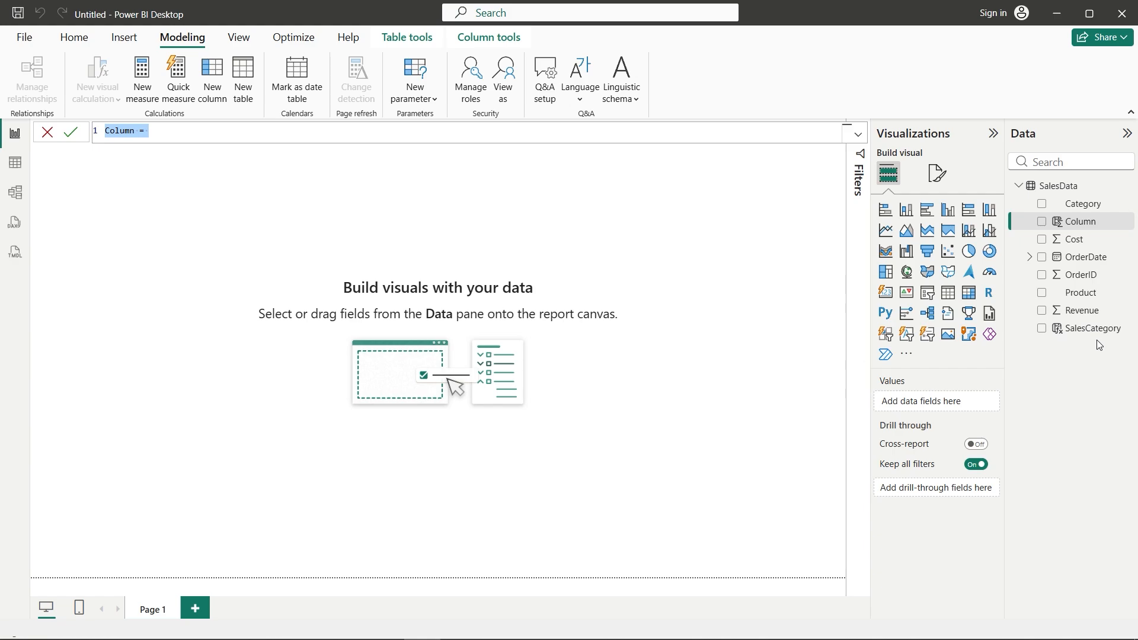
{"action": "type", "text": "Profit = SalesData[Revenue] - SalesData[Cost]"}
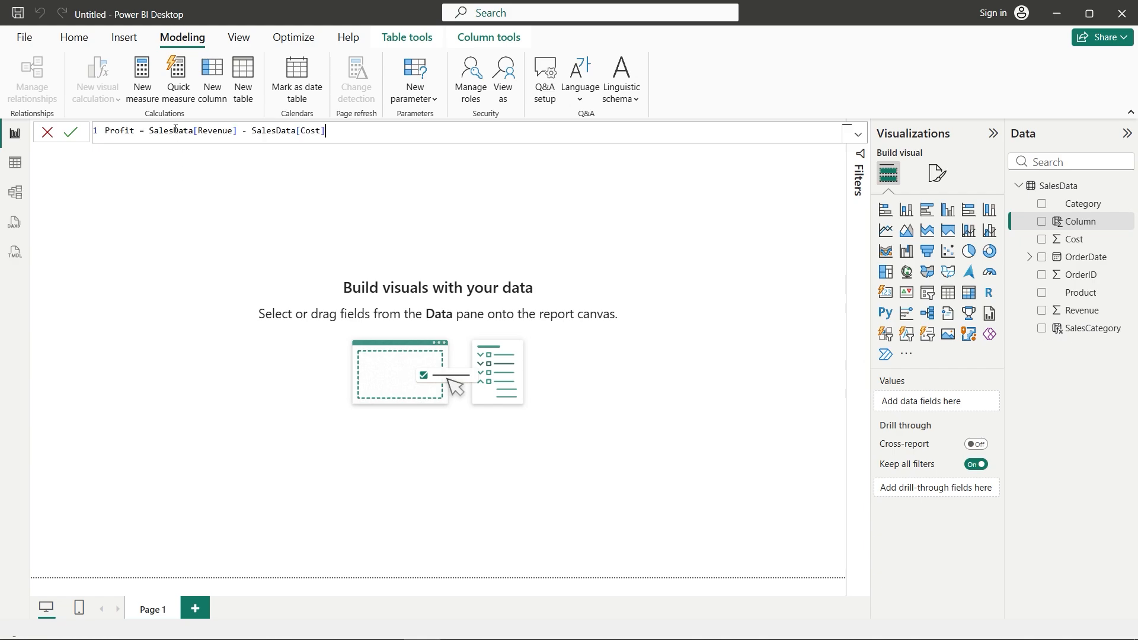
{"action": "left_click", "coordinate": [72, 133]}
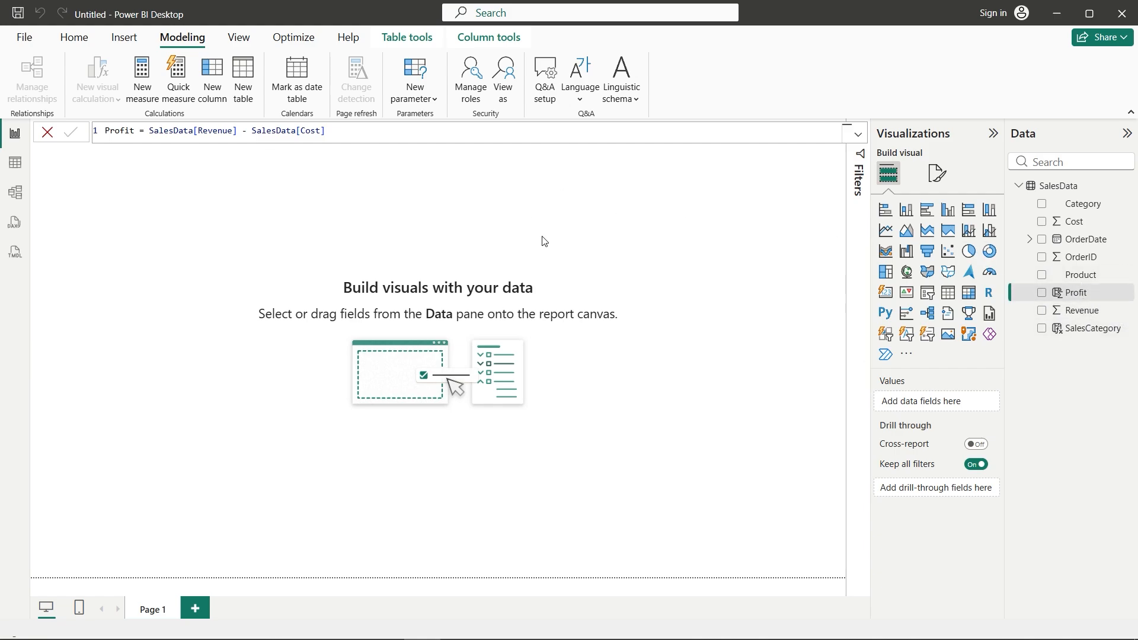
Insert an enlarged clustered column chart with Product on the X-axis and Profit and Revenue on the Y-axis
{"action": "left_click", "coordinate": [75, 39]}
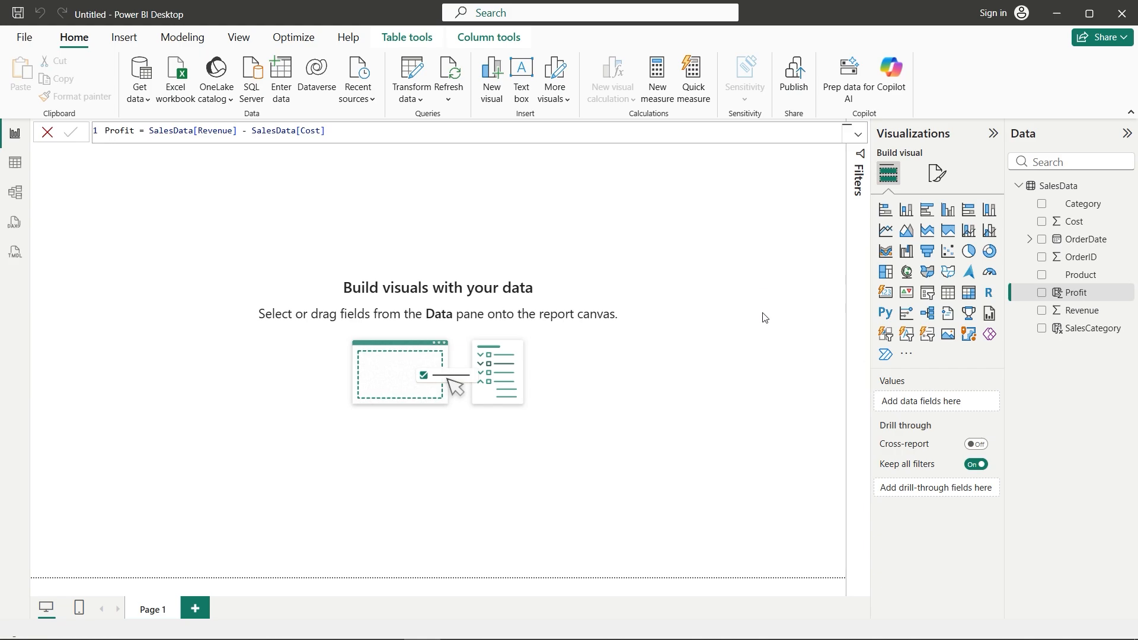
{"action": "left_click", "coordinate": [952, 220]}
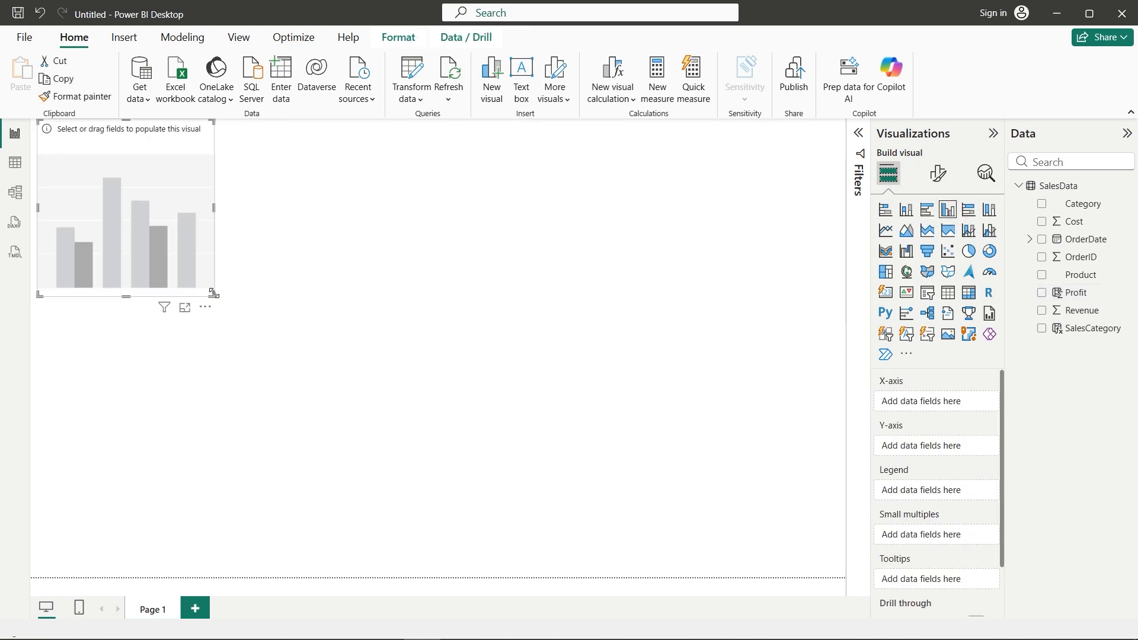
{"action": "left_click_drag", "start_coordinate": [213, 293], "coordinate": [356, 411]}
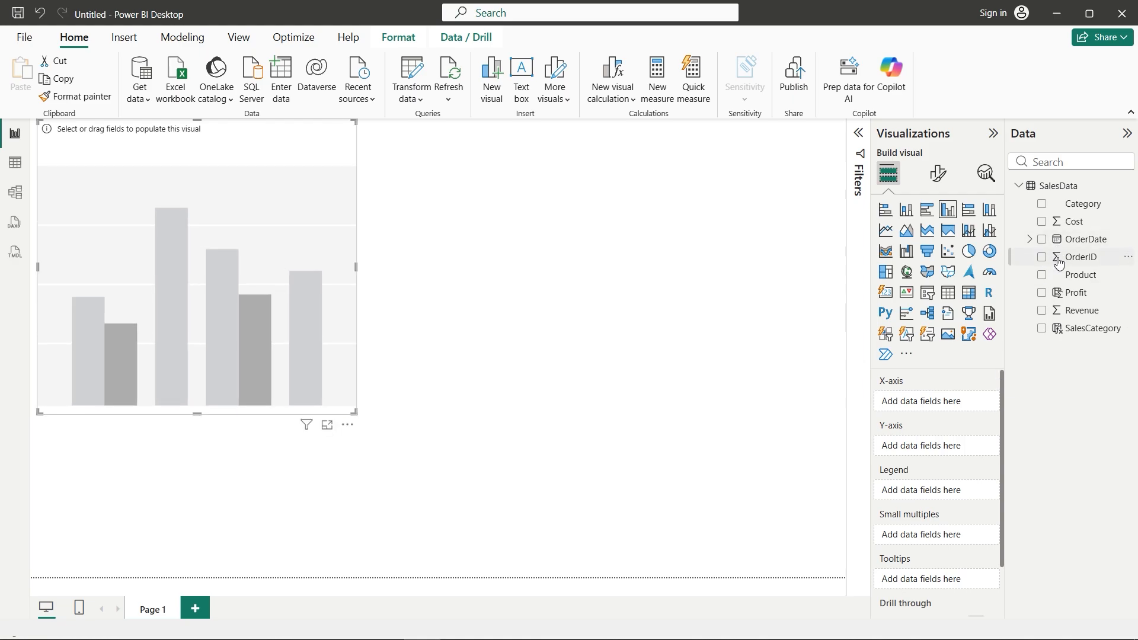
{"action": "left_click", "coordinate": [1042, 275]}
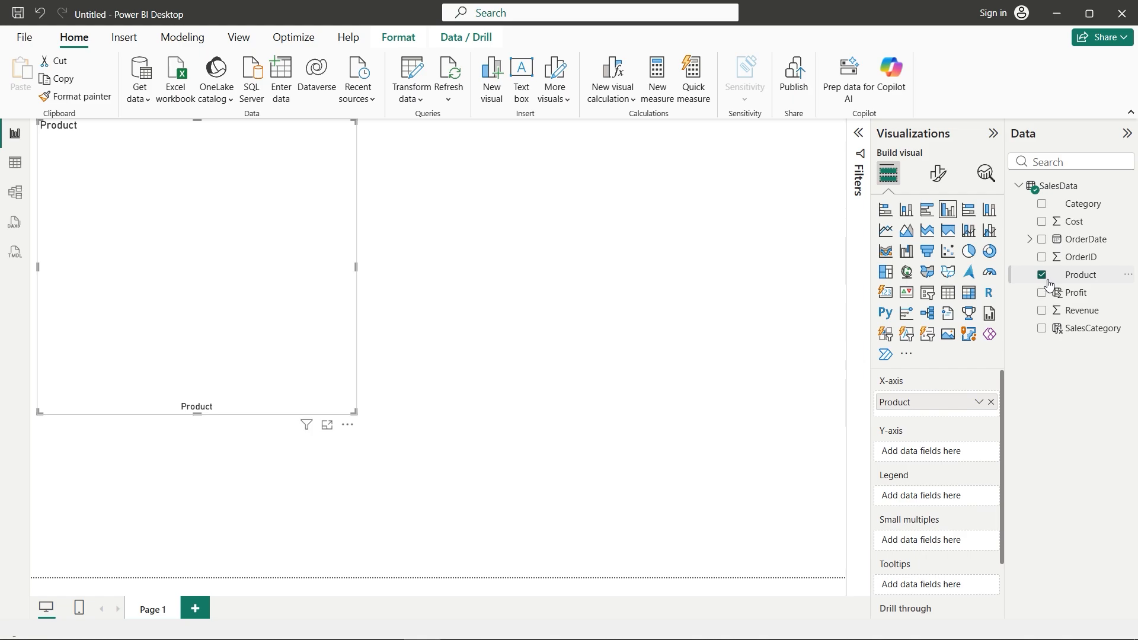
{"action": "left_click", "coordinate": [1043, 293]}
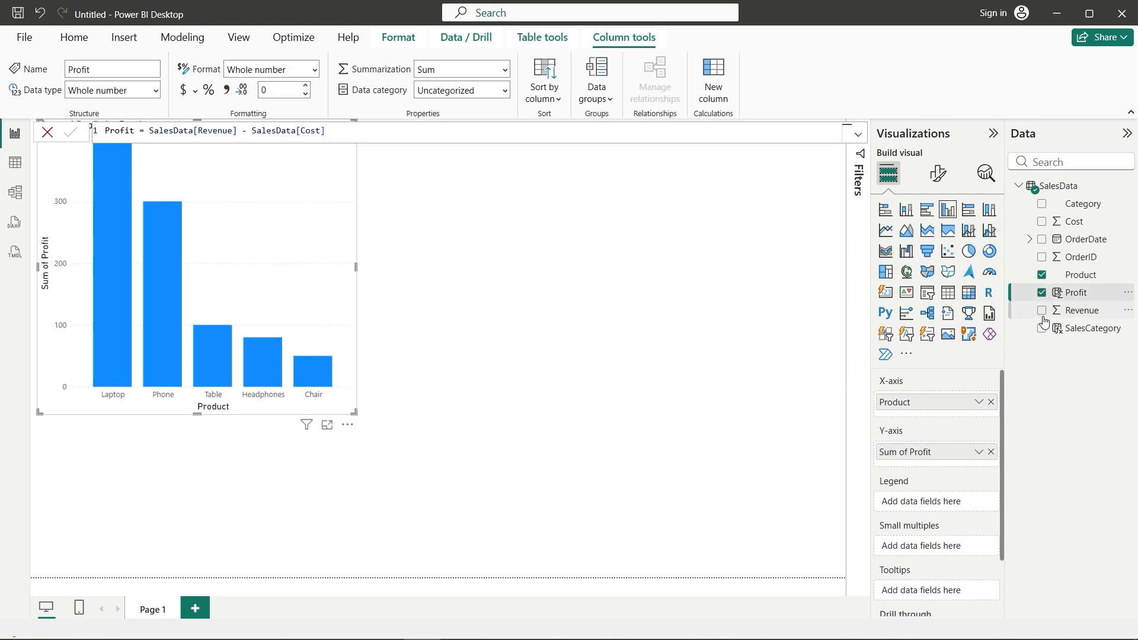
{"action": "left_click", "coordinate": [1042, 311]}
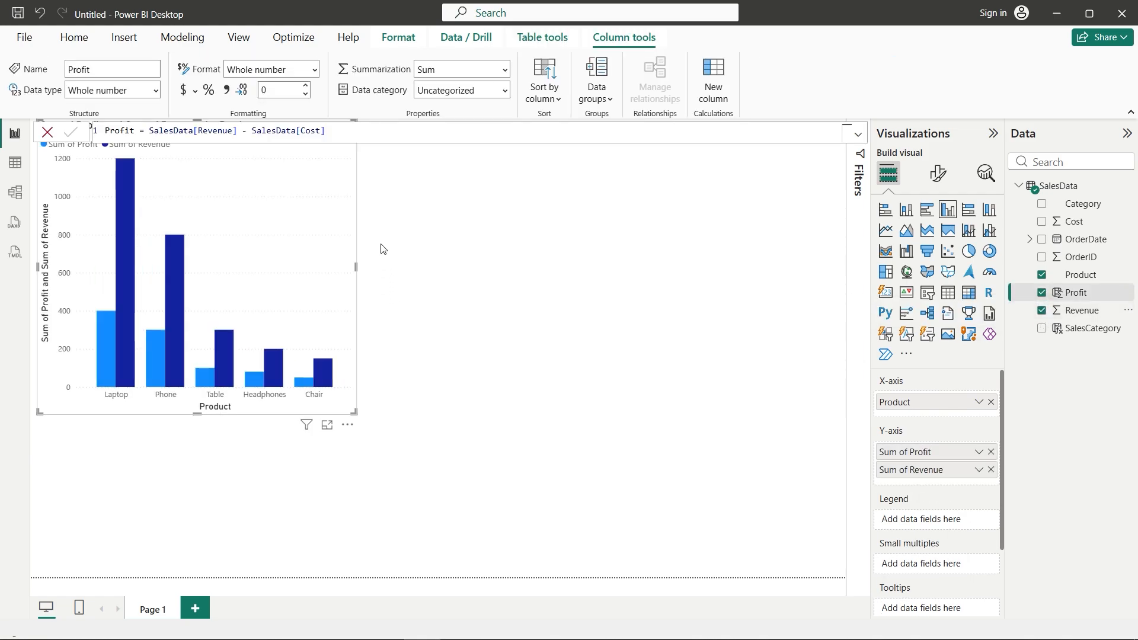
Move the clustered column chart to the right half of the report page and enlarge it to fill that half
{"action": "left_click_drag", "start_coordinate": [277, 197], "coordinate": [764, 224]}
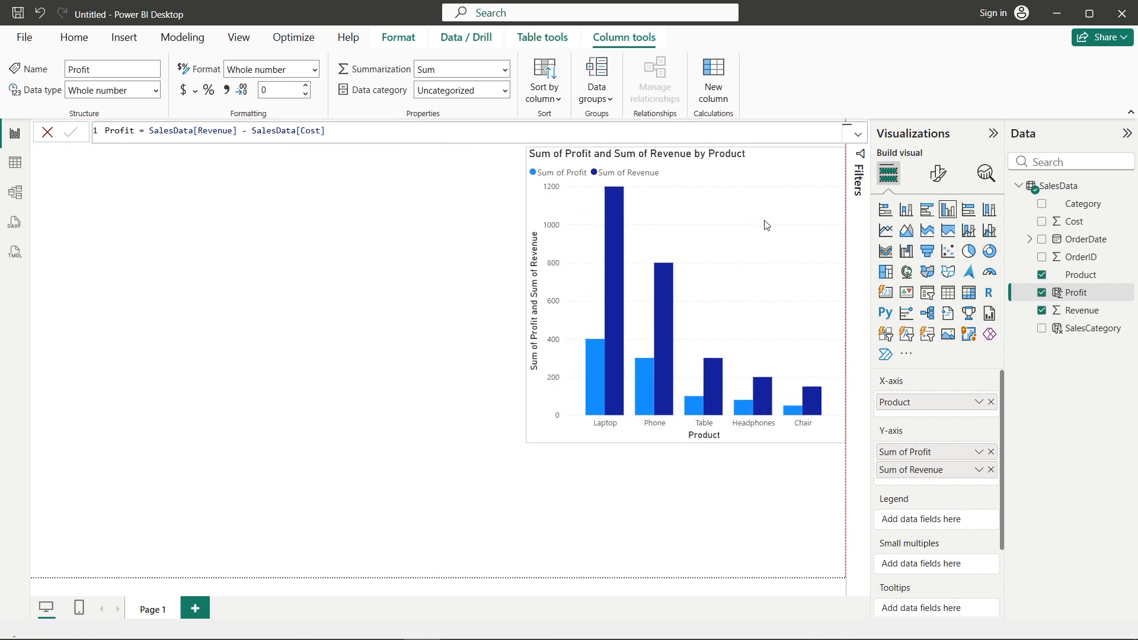
{"action": "left_click_drag", "start_coordinate": [527, 441], "coordinate": [418, 565]}
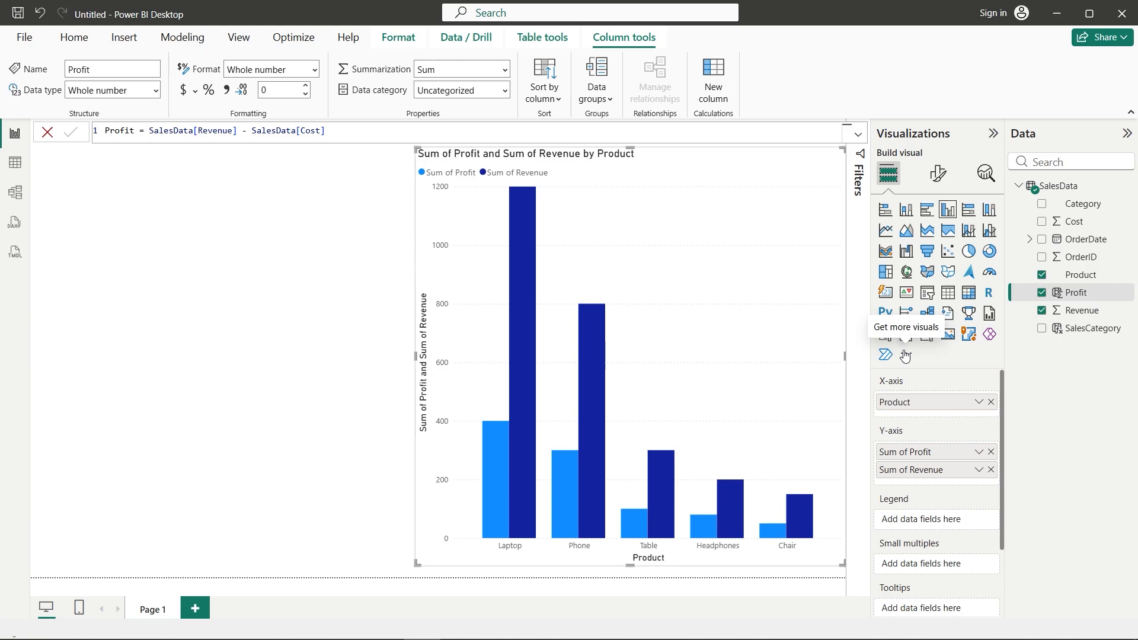
Add a donut chart beside the column chart with Category as the legend and Revenue as the values
{"action": "left_click", "coordinate": [75, 38]}
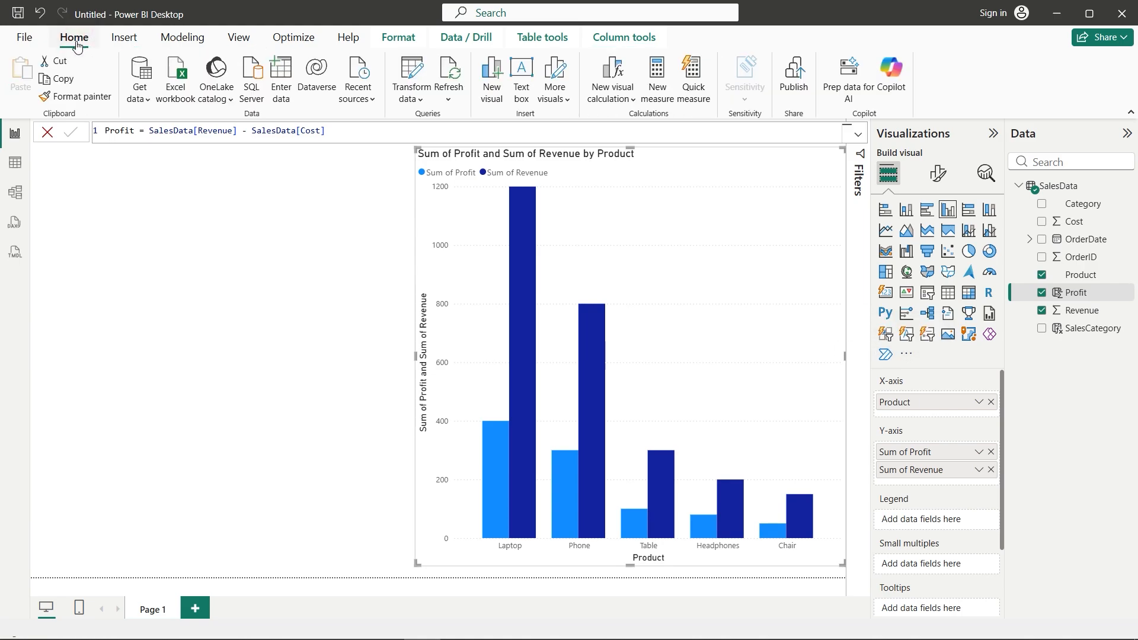
{"action": "left_click", "coordinate": [566, 104]}
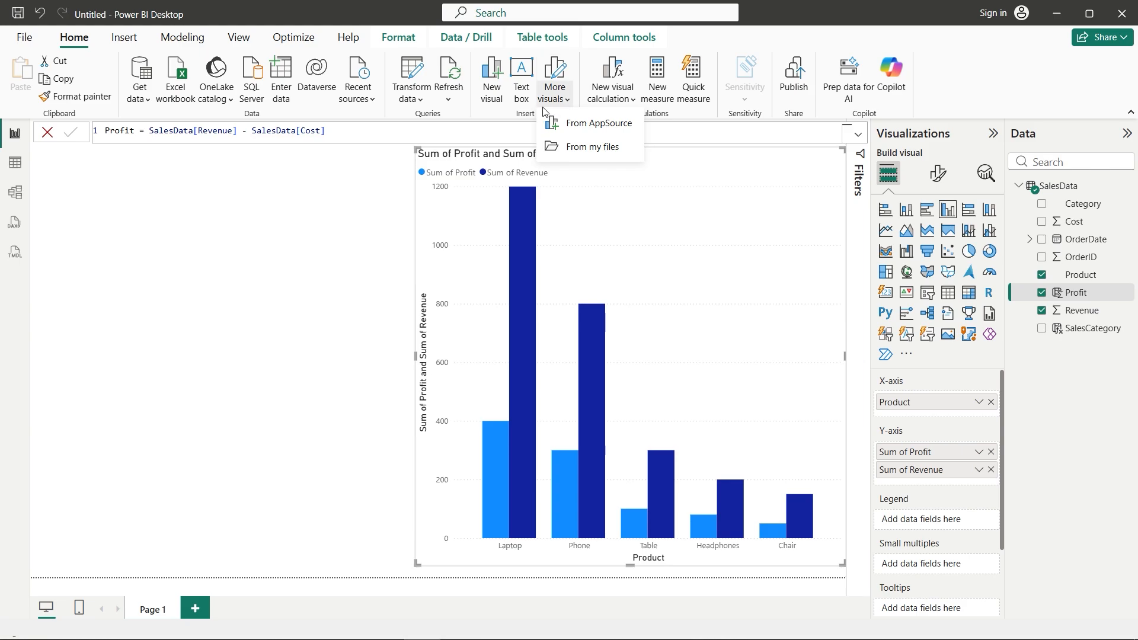
{"action": "left_click", "coordinate": [492, 77]}
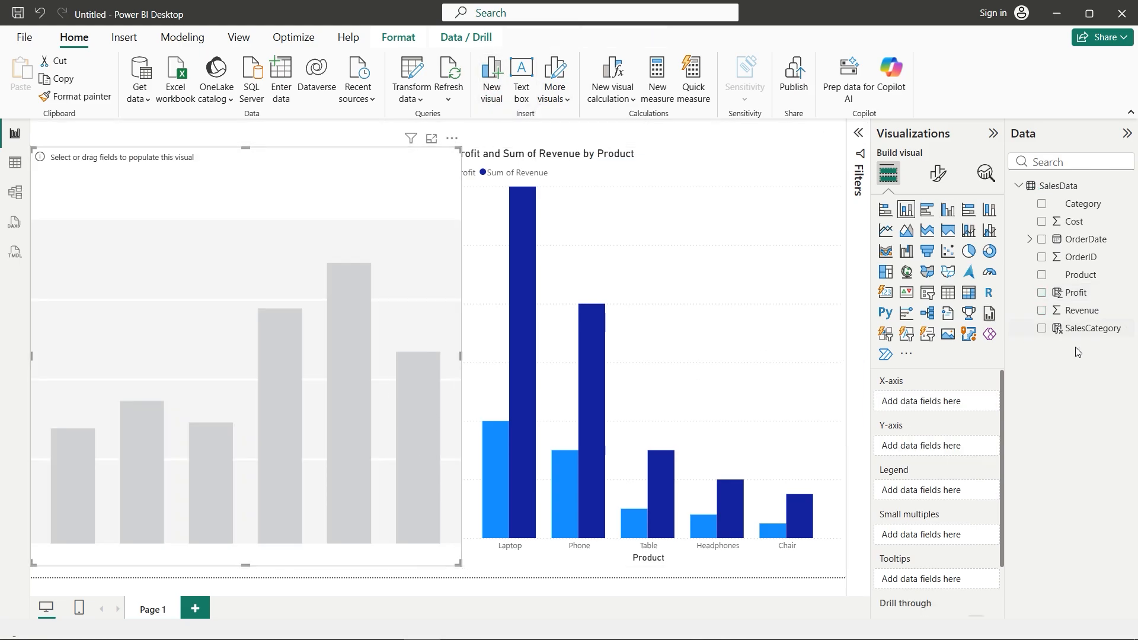
{"action": "left_click", "coordinate": [990, 251]}
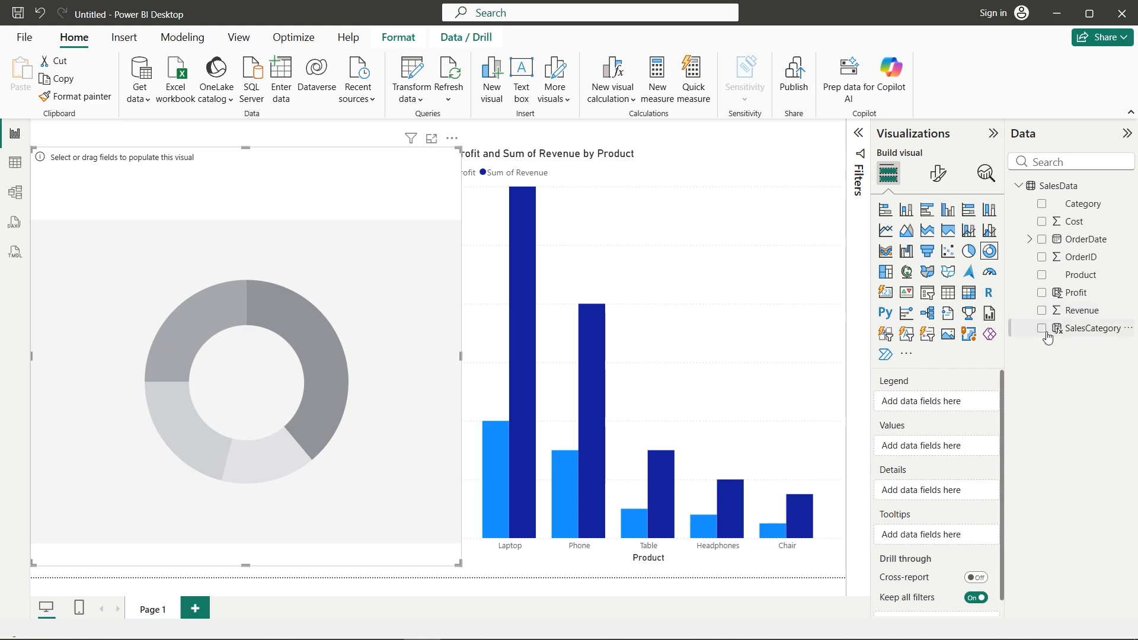
{"action": "left_click", "coordinate": [1043, 205]}
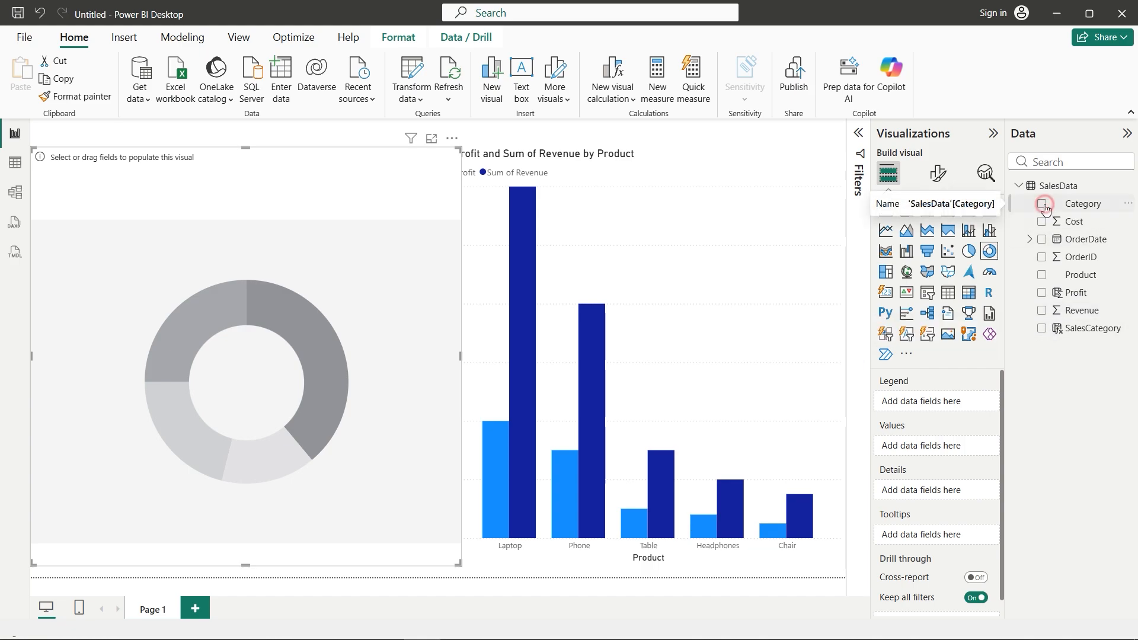
{"action": "left_click", "coordinate": [1044, 312]}
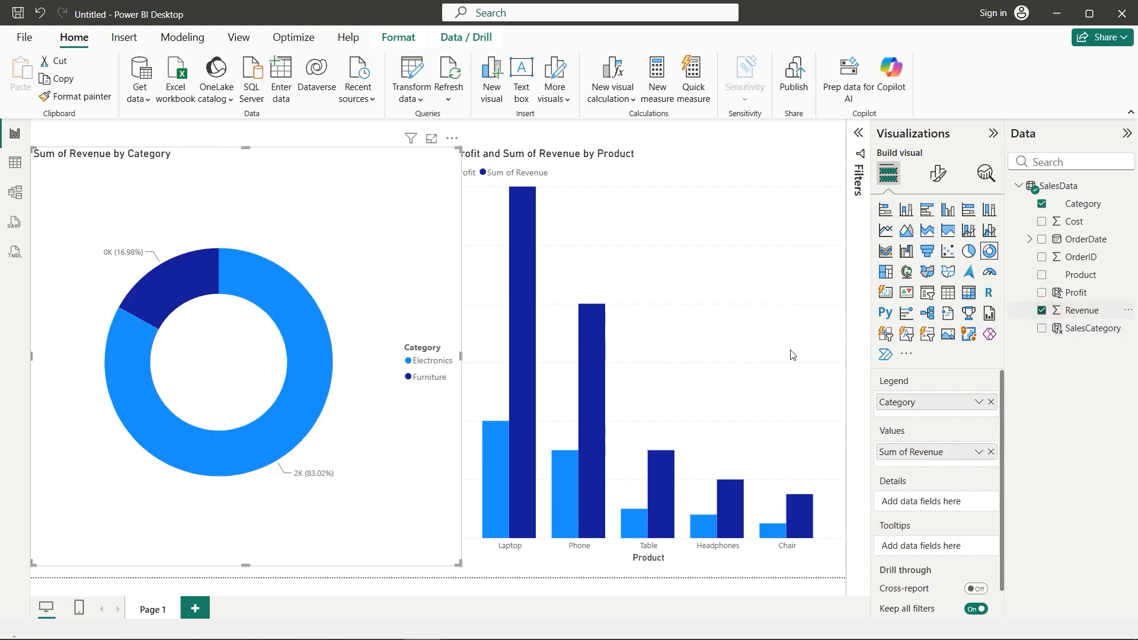
{"action": "mouse_move", "coordinate": [295, 420]}
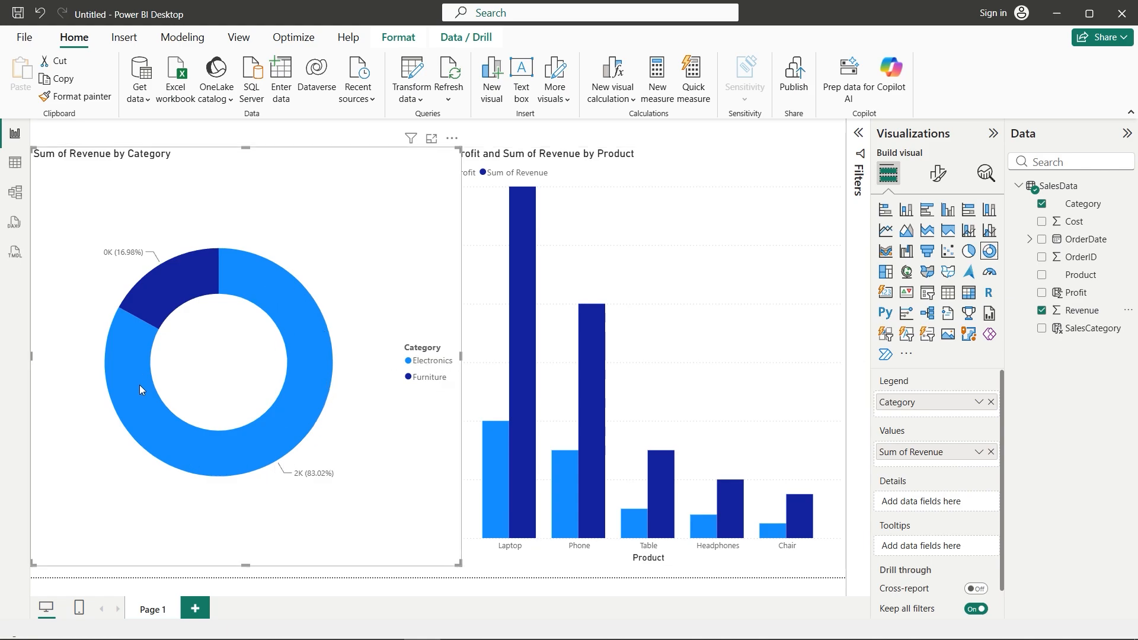
{"action": "mouse_move", "coordinate": [326, 358]}
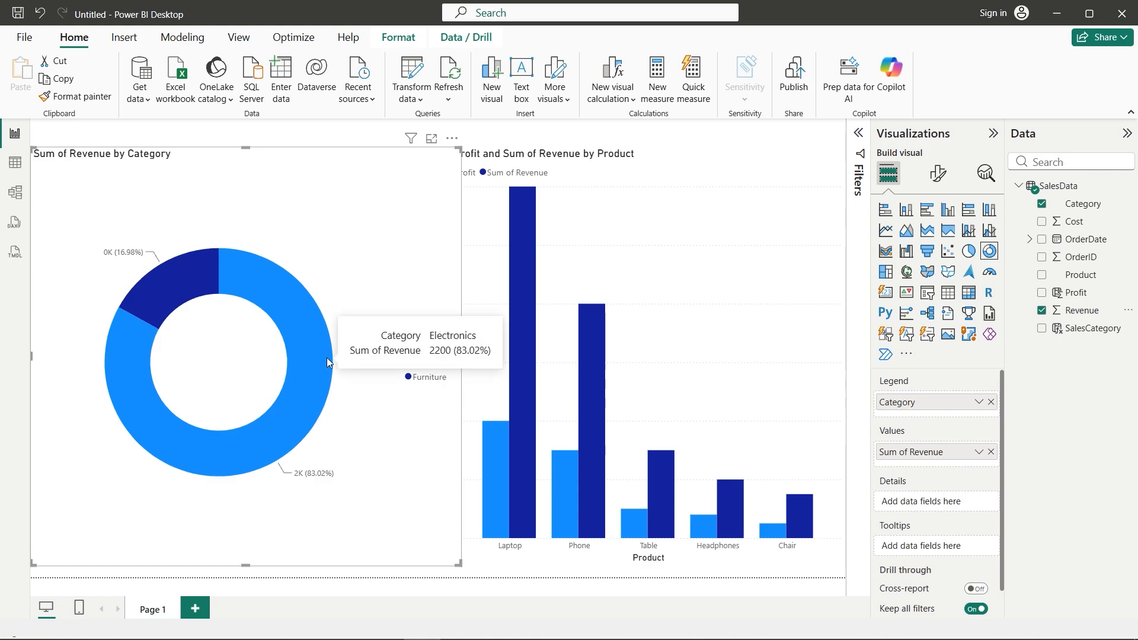